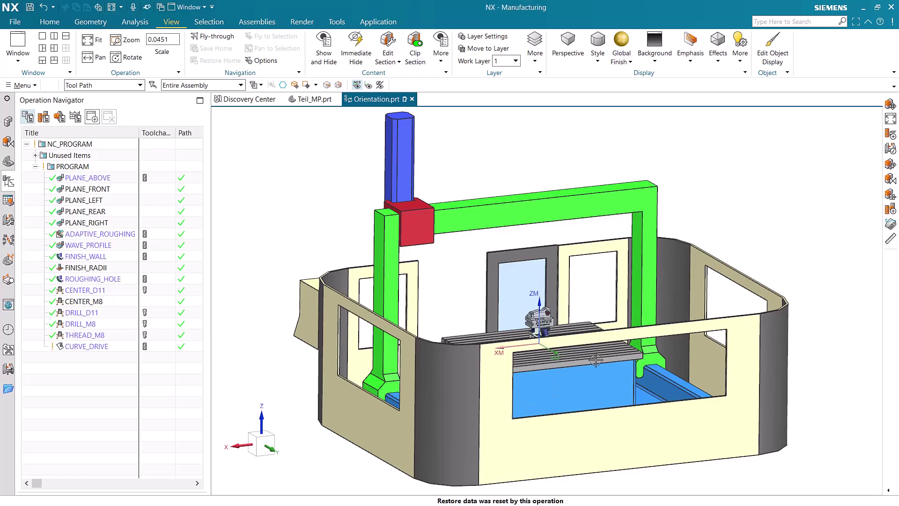
Orbit, zoom and pan to close in on the JANUS ENGINEERING workpiece clamped in the vise
middle_drag(595, 359, 816, 396)
scroll(486, 283, up, 5)
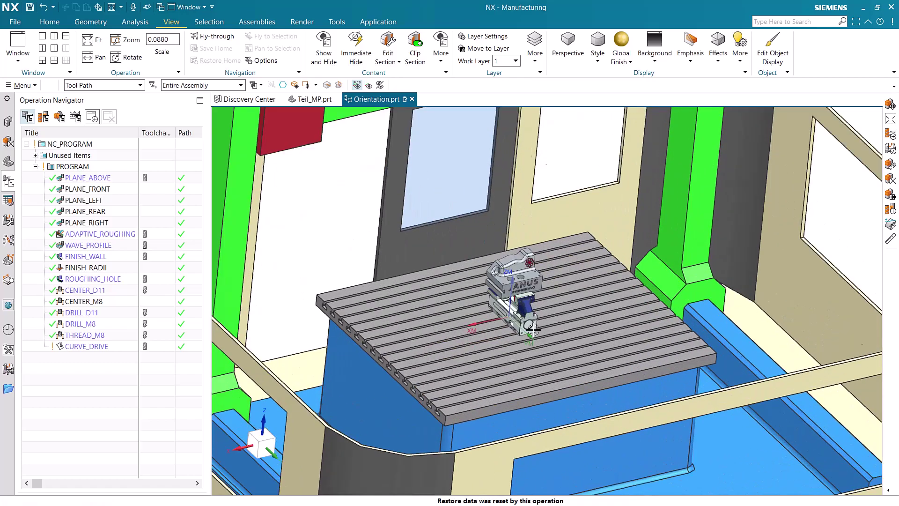
scroll(486, 282, up, 4)
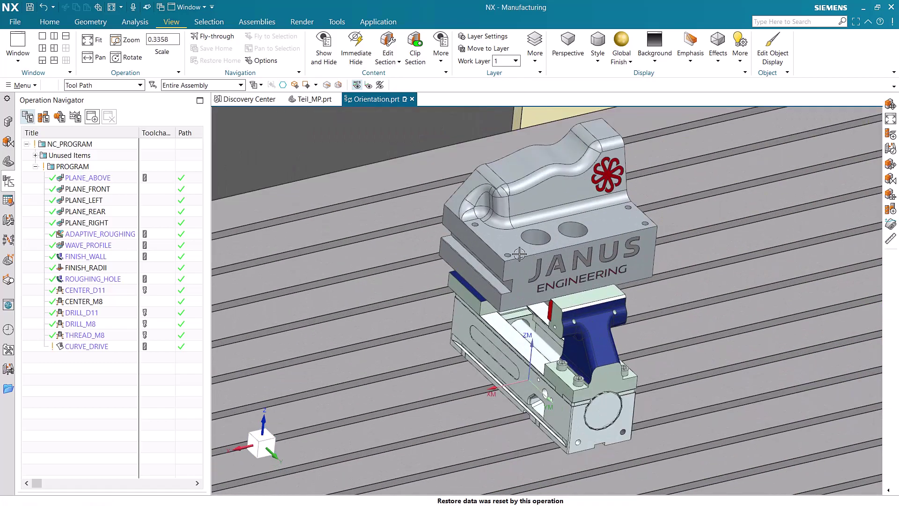
middle_drag(519, 253, 554, 173)
middle_drag(573, 206, 571, 287)
scroll(579, 425, up, 2)
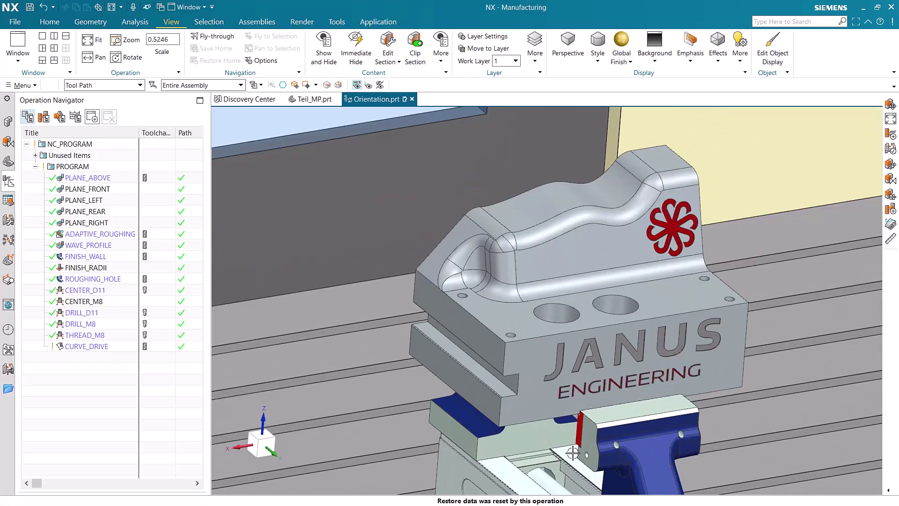
shift+middle_drag(645, 455, 724, 484)
middle_drag(713, 393, 687, 414)
mouse_move(473, 419)
middle_down()
mouse_move(482, 395)
mouse_move(476, 422)
middle_up()
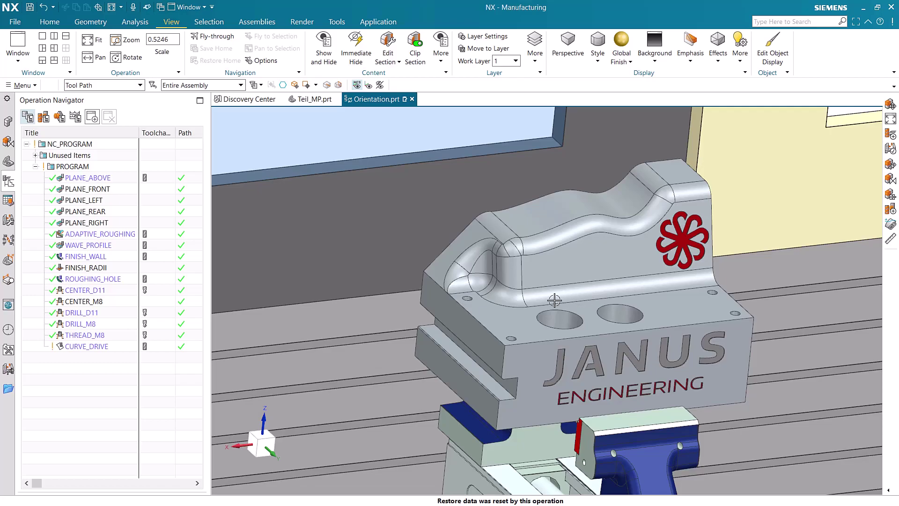
Pin the rotation reference to a point on the JANUS block's top face and orbit about it
right_click(348, 234)
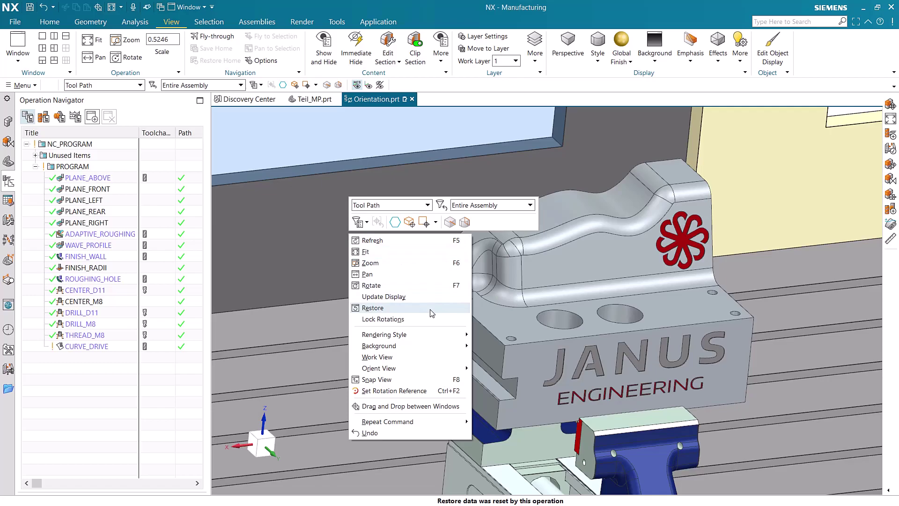
click(418, 392)
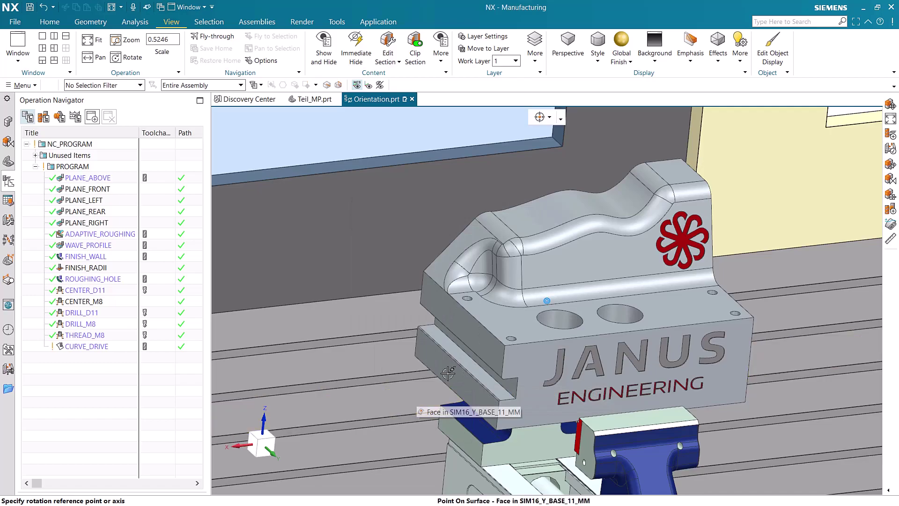
click(514, 273)
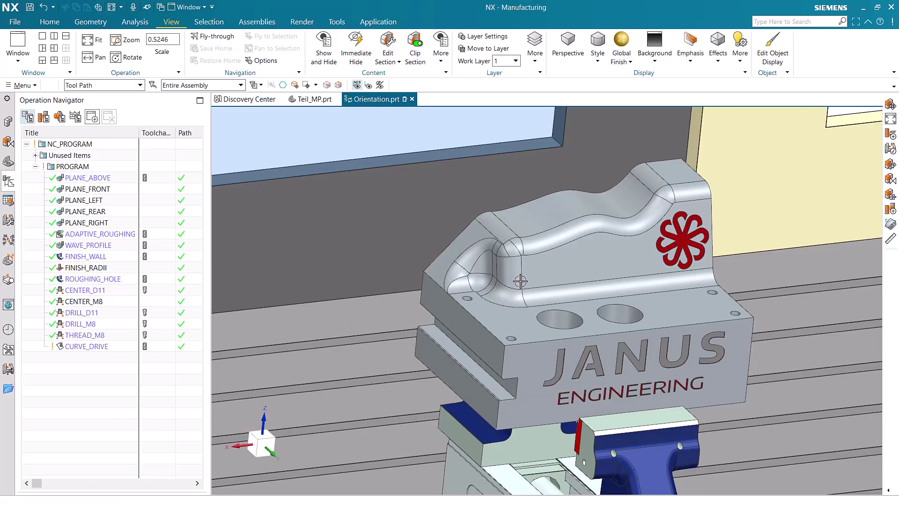
scroll(520, 280, down, 5)
scroll(519, 278, up, 5)
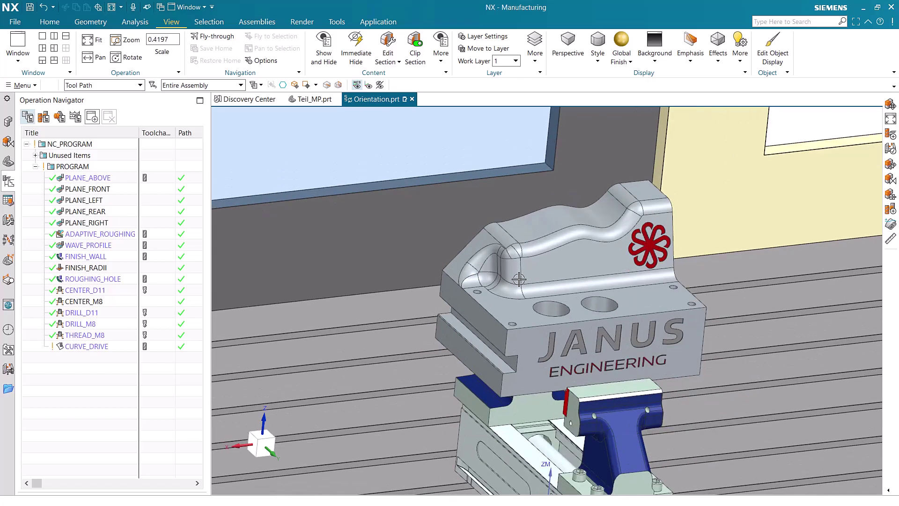
mouse_move(520, 276)
middle_down()
mouse_move(511, 272)
mouse_move(562, 281)
mouse_move(519, 269)
mouse_move(487, 282)
mouse_move(513, 276)
middle_up()
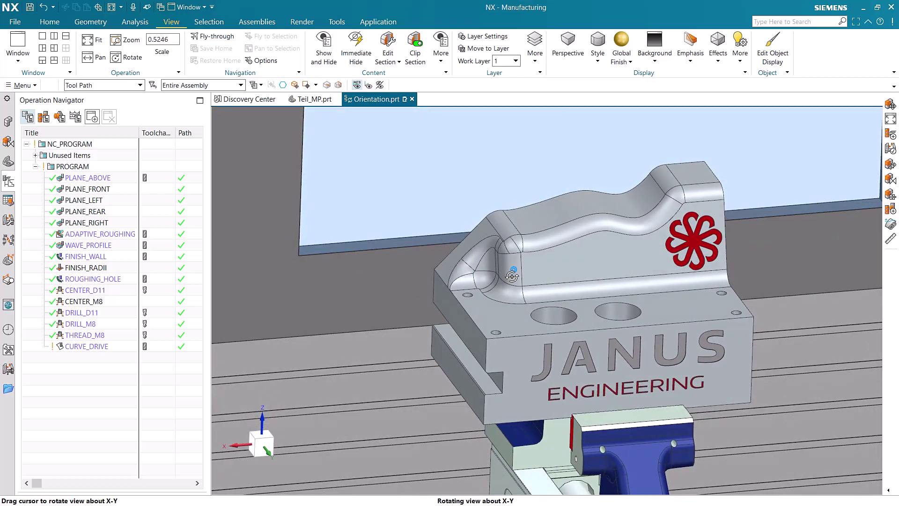
Move the rotation reference onto the SIM16_GUARDS_11_MM guard face and orbit the enclosure around it
scroll(512, 276, down, 10)
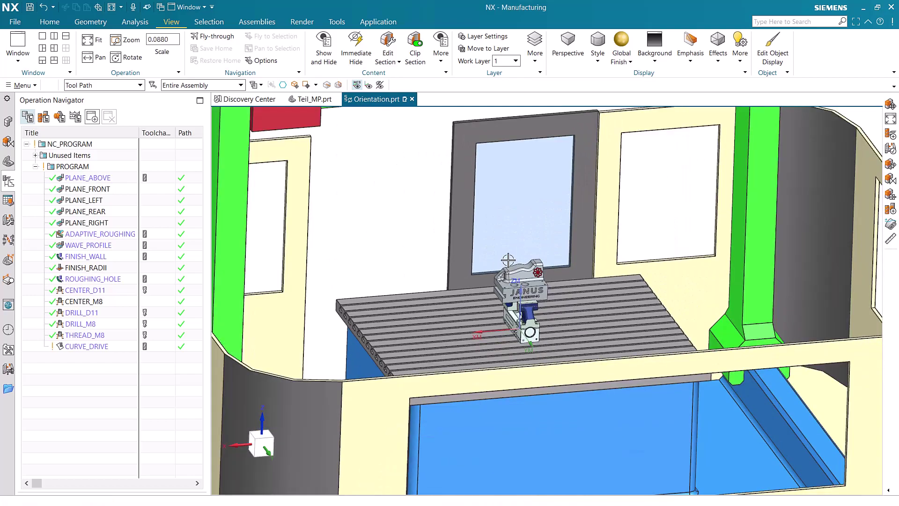
scroll(503, 221, up, 2)
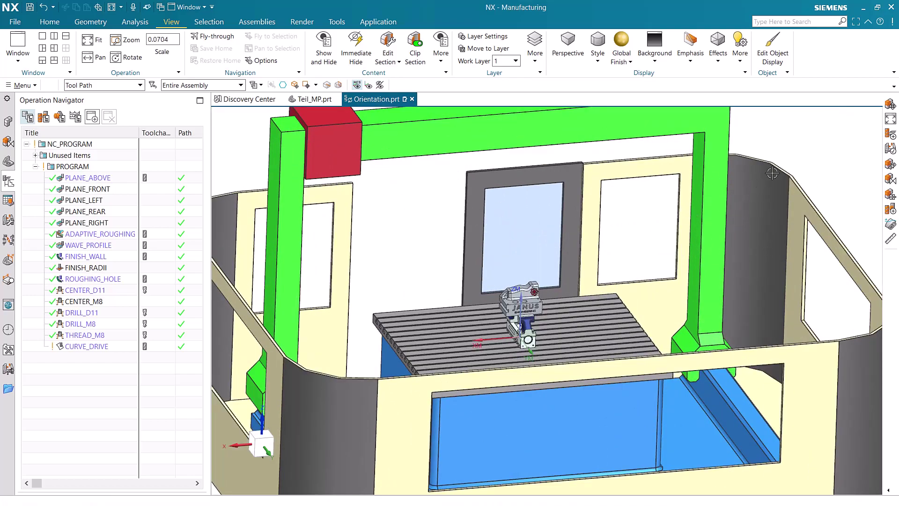
right_click(791, 146)
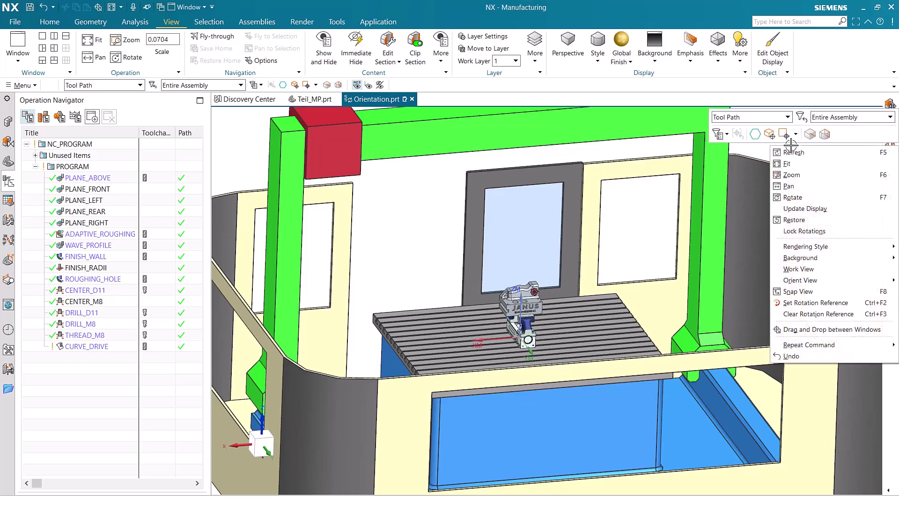
click(797, 304)
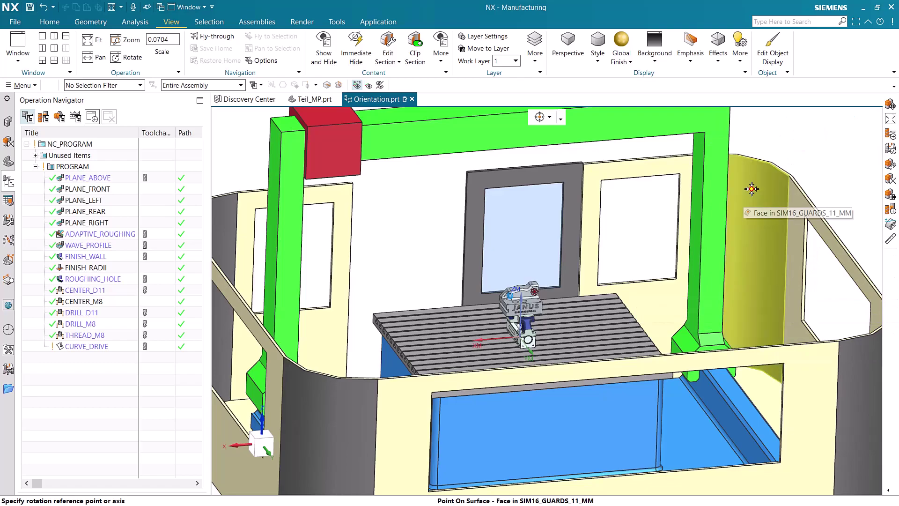
mouse_move(751, 191)
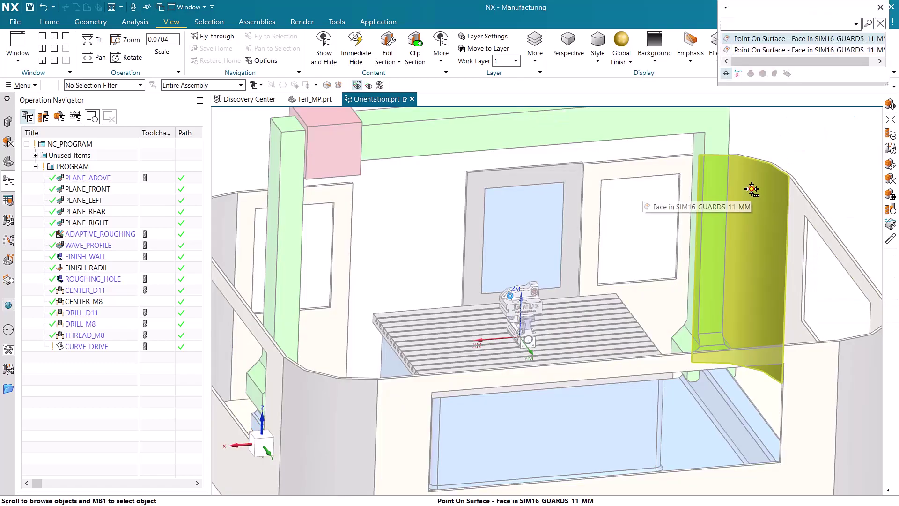
click(752, 190)
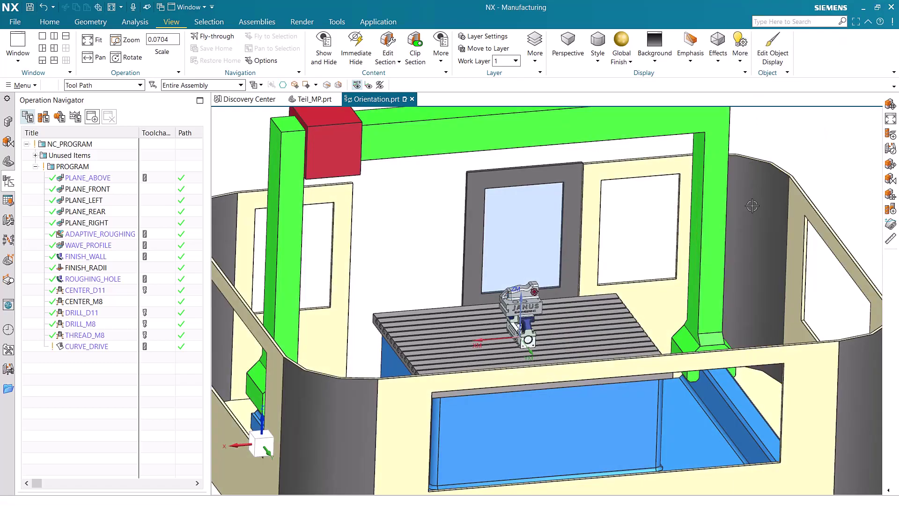
drag(752, 206, 781, 148)
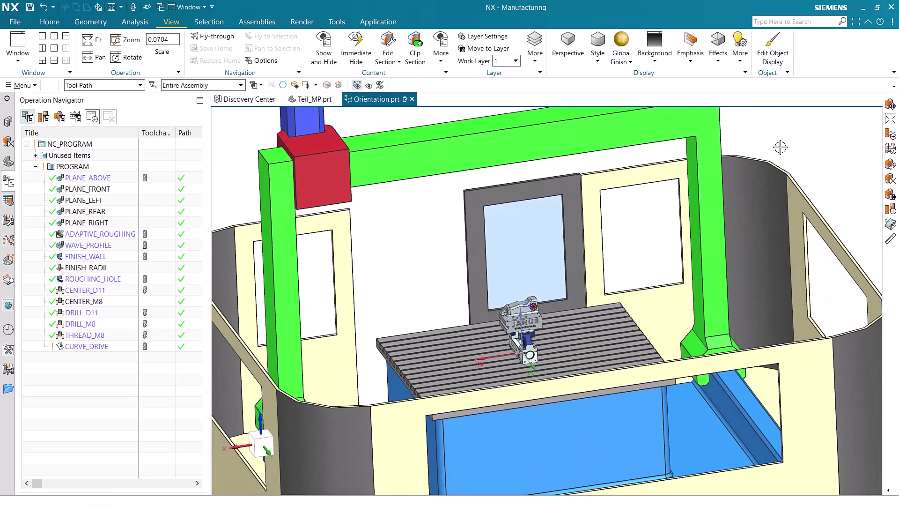
Clear the guard-face rotation reference and zoom back in on the JANUS workpiece
right_click(780, 147)
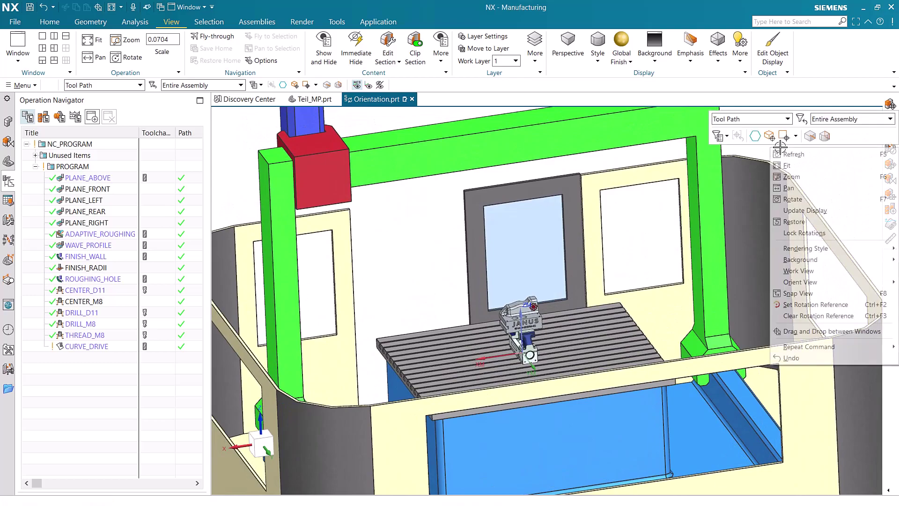
click(810, 316)
scroll(779, 315, up, 4)
mouse_move(544, 357)
middle_down()
mouse_move(570, 337)
mouse_move(538, 365)
middle_up()
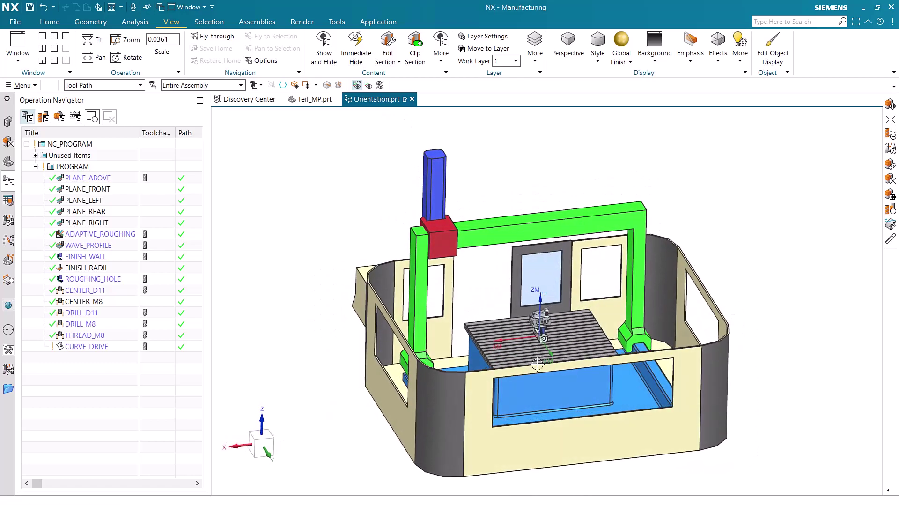
scroll(538, 365, down, 3)
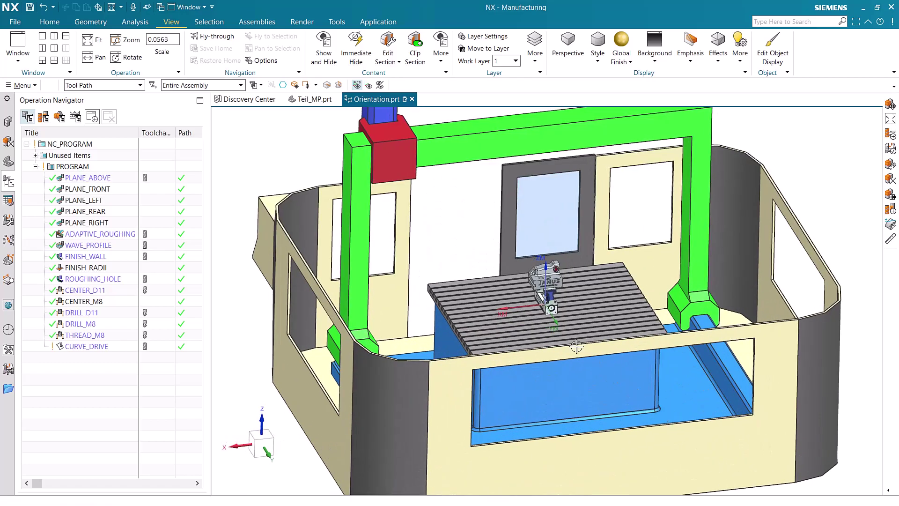
scroll(544, 266, down, 9)
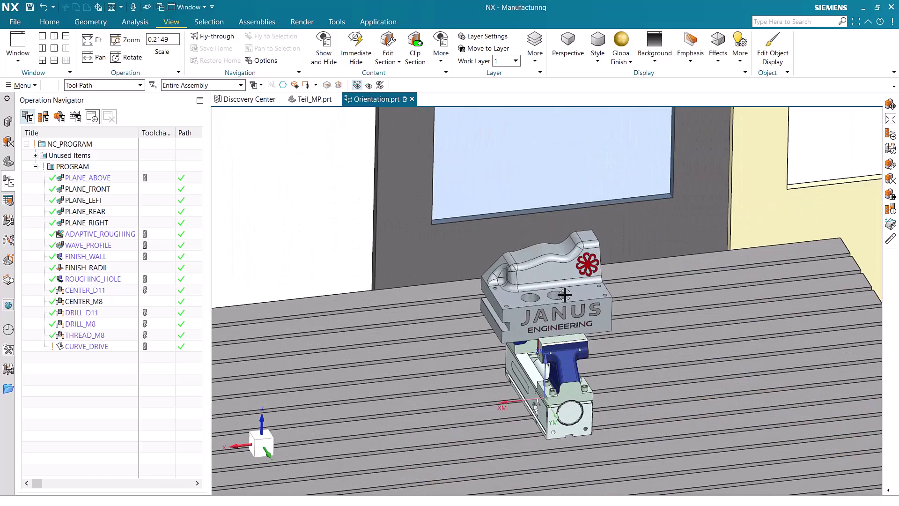
scroll(565, 294, down, 4)
scroll(463, 294, down, 5)
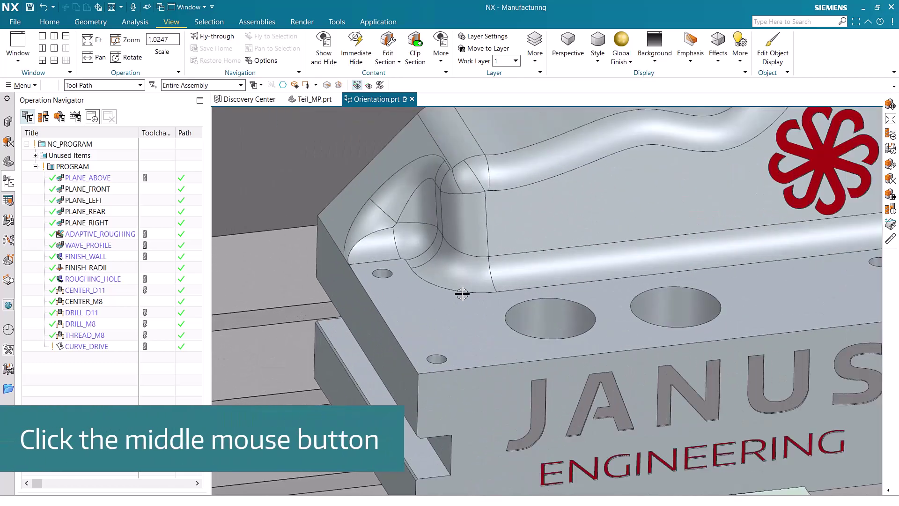
scroll(462, 293, down, 1)
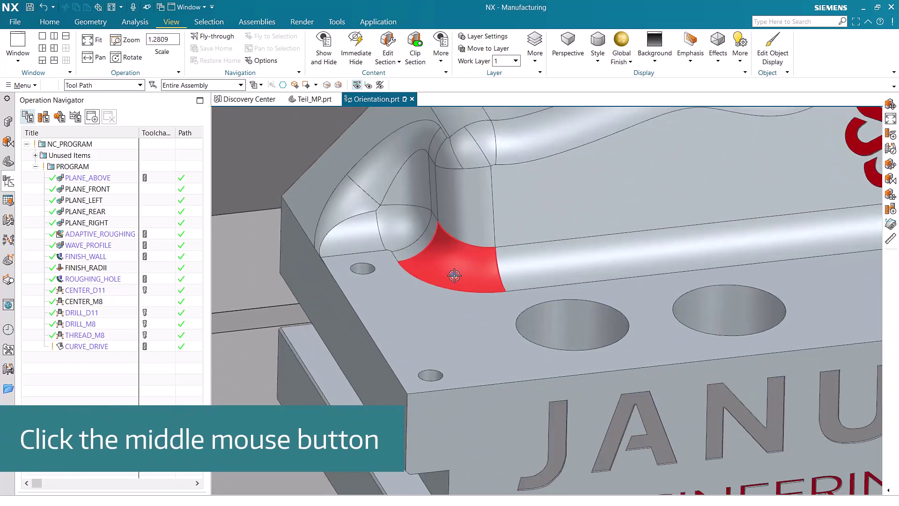
mouse_move(455, 278)
middle_down()
mouse_move(448, 262)
mouse_move(474, 267)
mouse_move(453, 263)
mouse_move(454, 274)
middle_up()
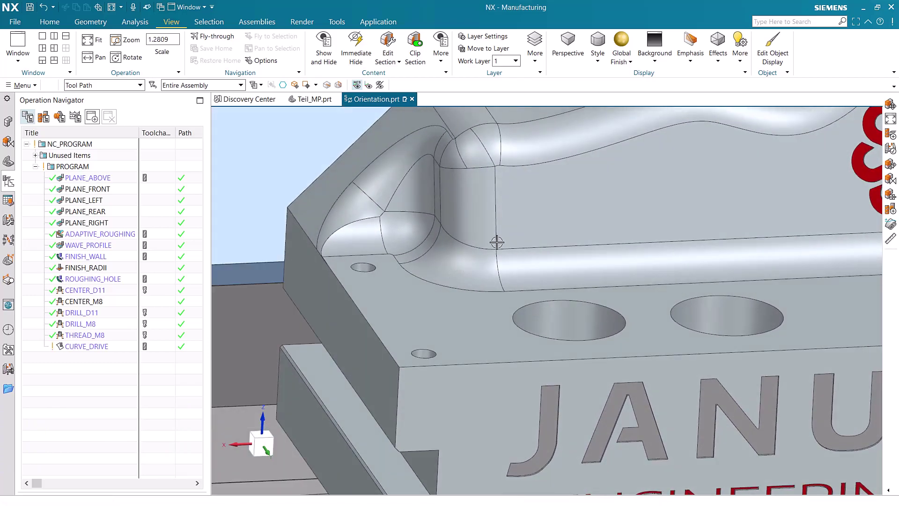
scroll(441, 234, down, 4)
scroll(466, 184, up, 3)
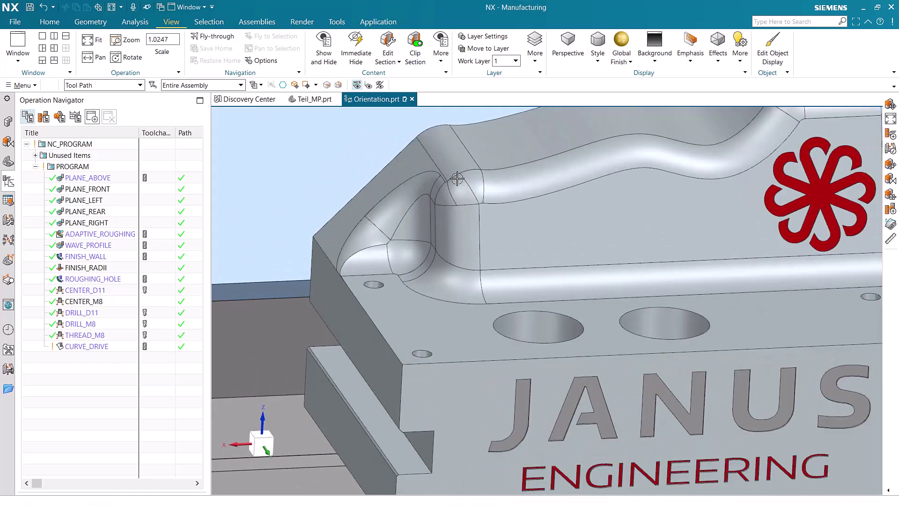
mouse_move(456, 180)
middle_down()
mouse_move(478, 182)
mouse_move(460, 182)
middle_up()
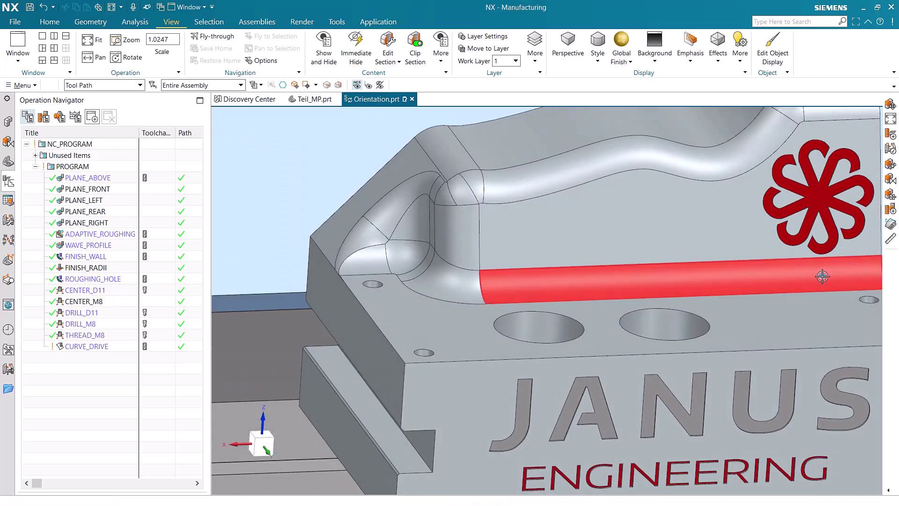
mouse_move(823, 277)
middle_down()
mouse_move(808, 257)
mouse_move(783, 265)
mouse_move(808, 270)
middle_up()
scroll(809, 270, down, 10)
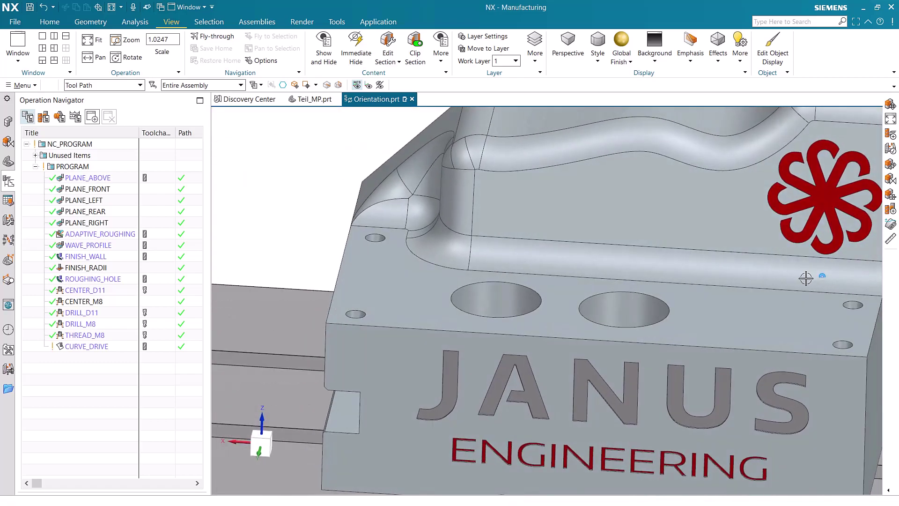
scroll(863, 207, up, 2)
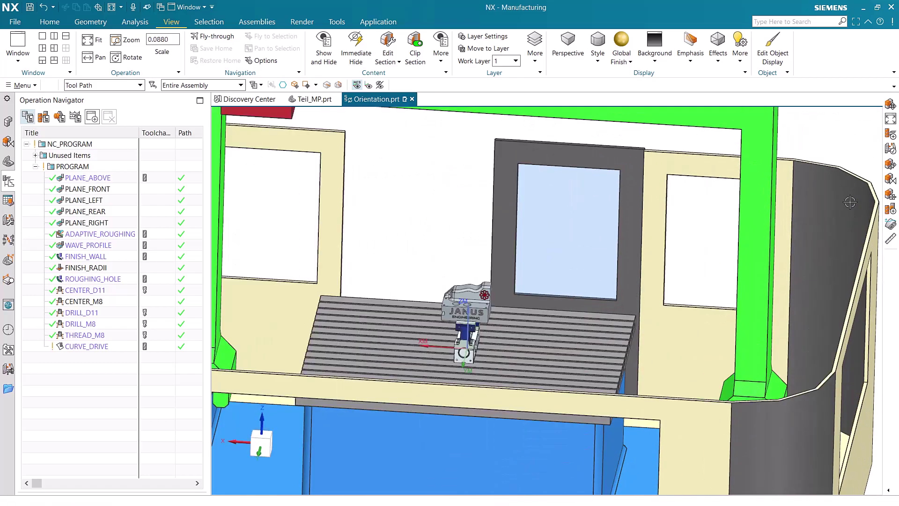
mouse_move(850, 204)
middle_down()
mouse_move(853, 191)
mouse_move(856, 200)
middle_up()
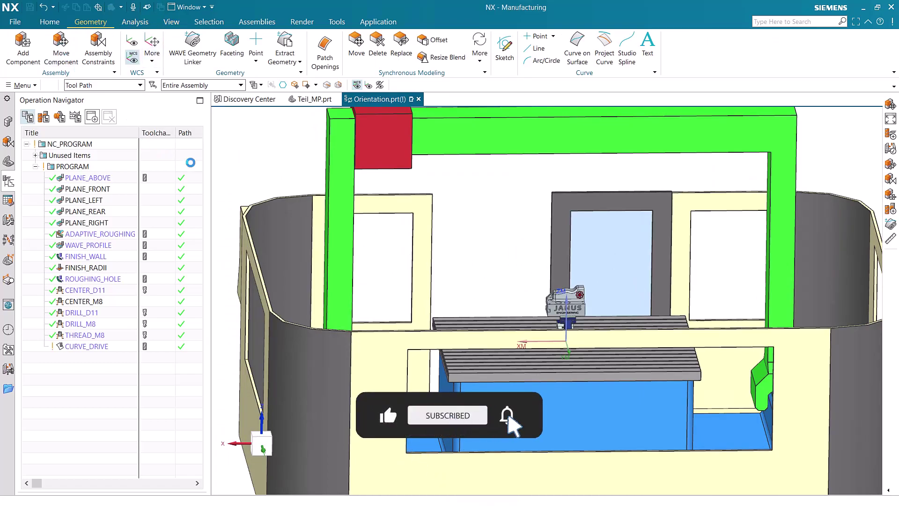
click(61, 47)
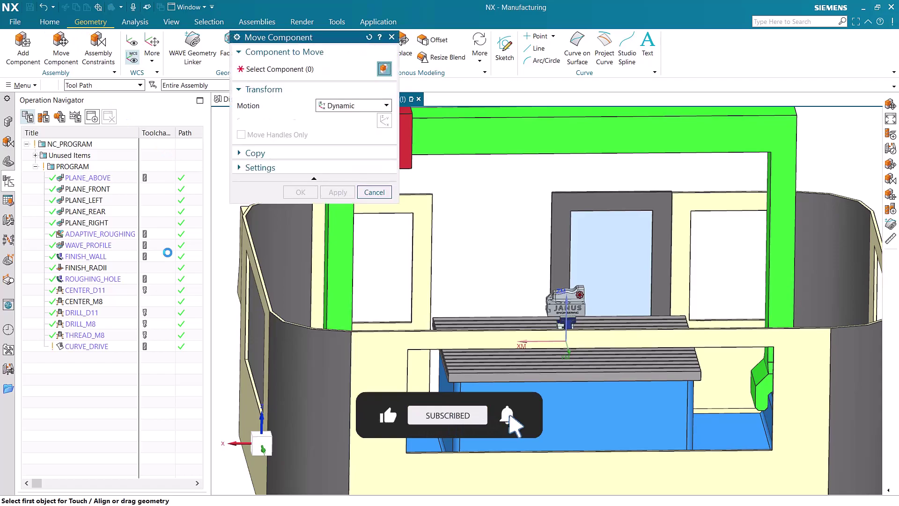
click(7, 121)
click(73, 169)
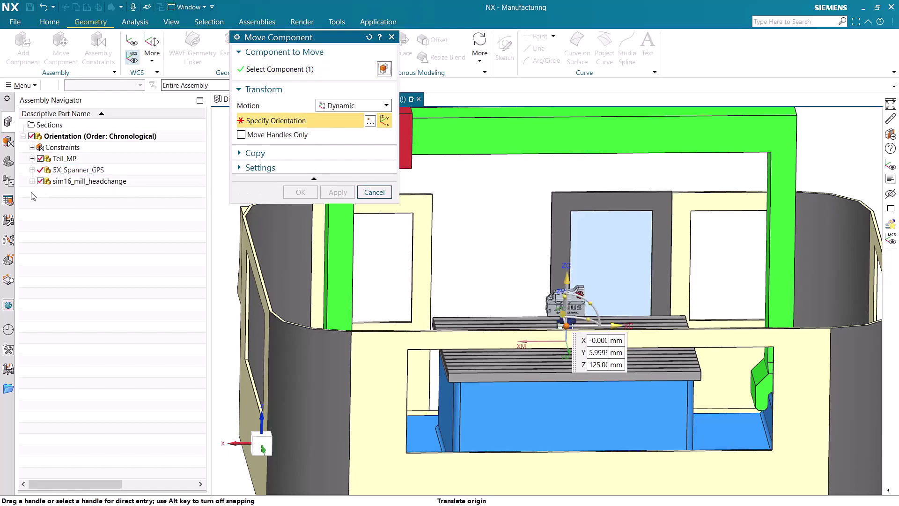
click(8, 181)
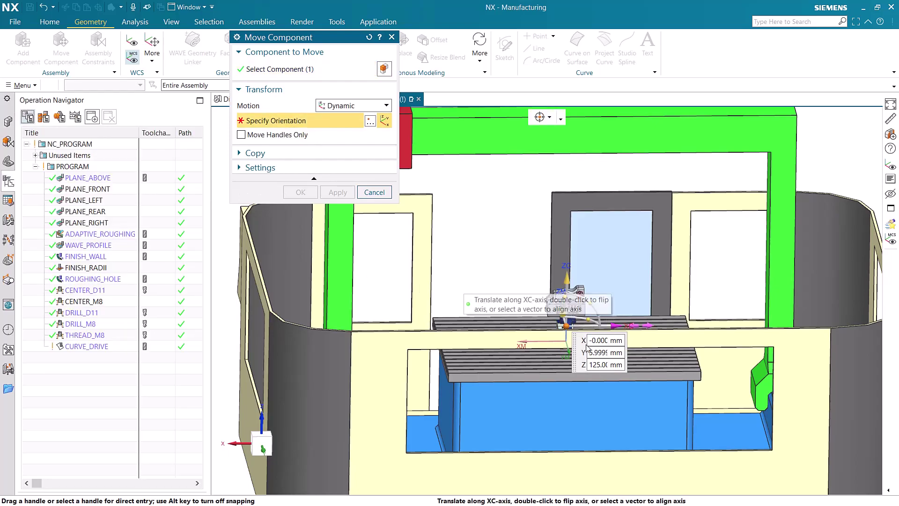
drag(576, 349, 595, 174)
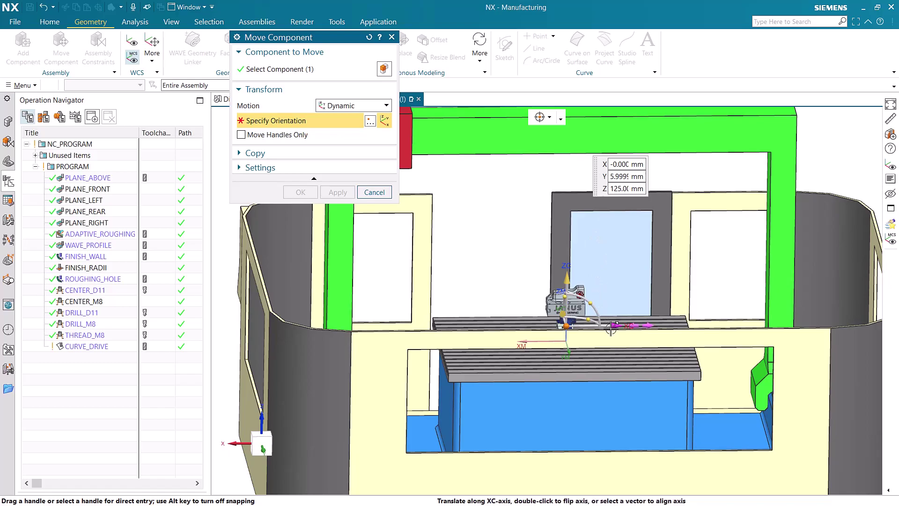
mouse_move(628, 325)
mouse_down()
mouse_move(546, 326)
mouse_move(629, 326)
mouse_up()
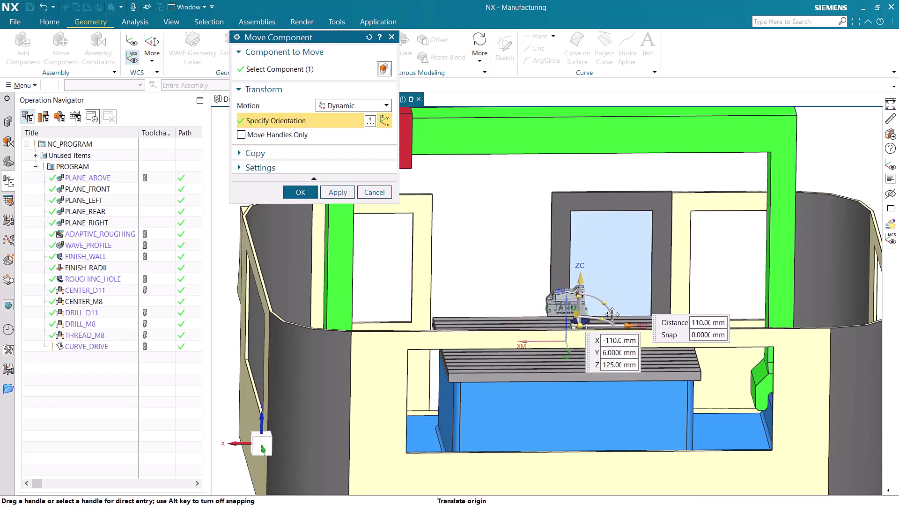
click(373, 194)
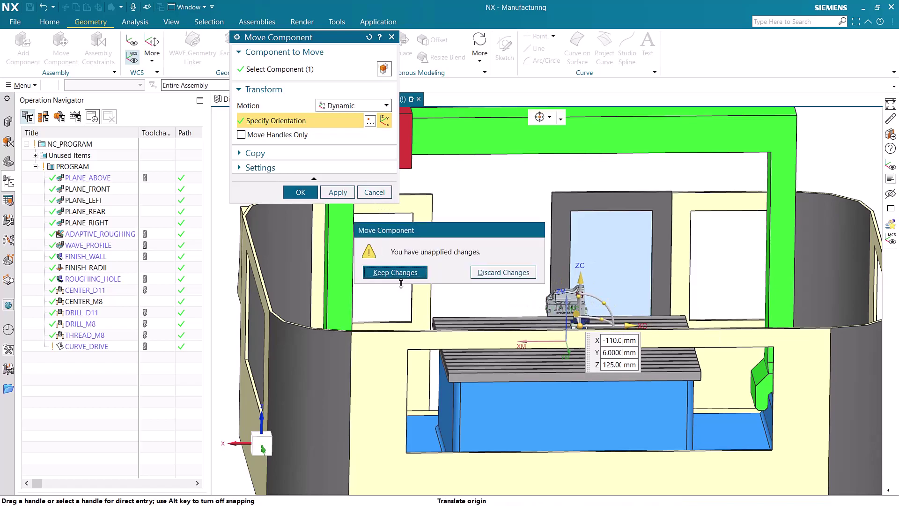
click(502, 272)
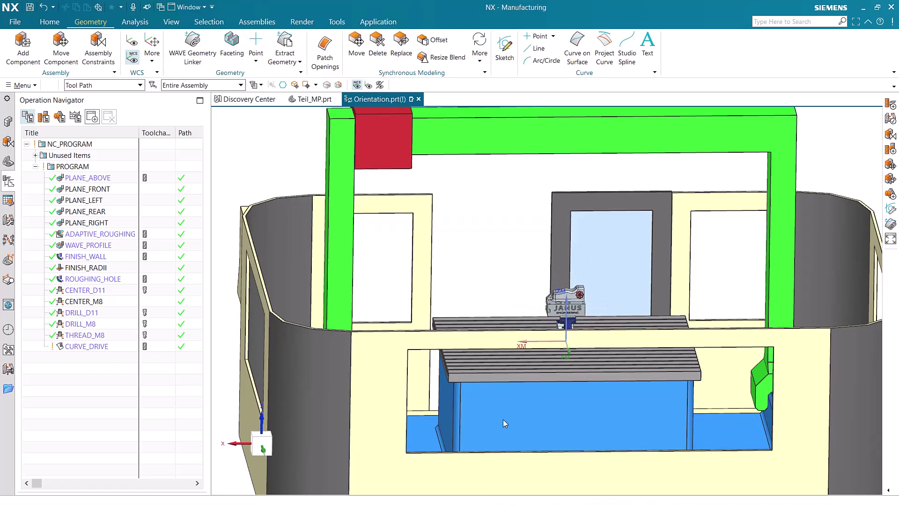
click(62, 43)
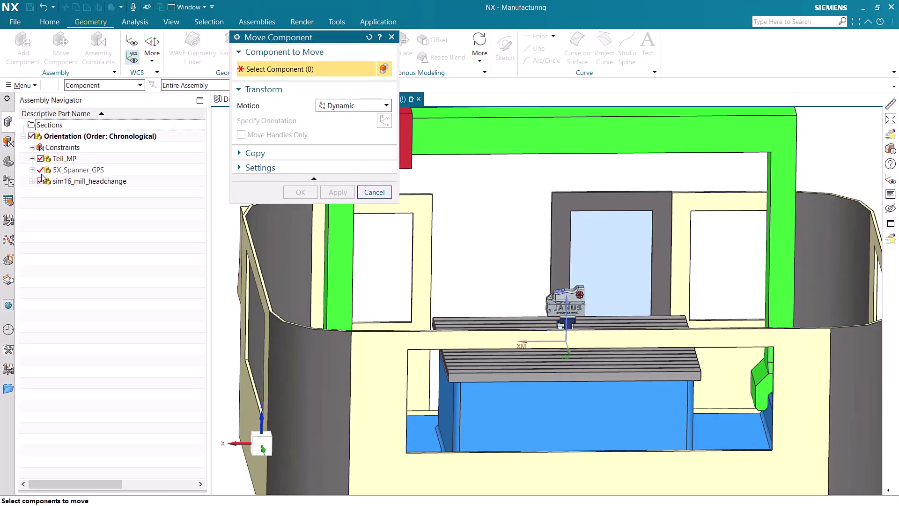
click(64, 174)
click(9, 181)
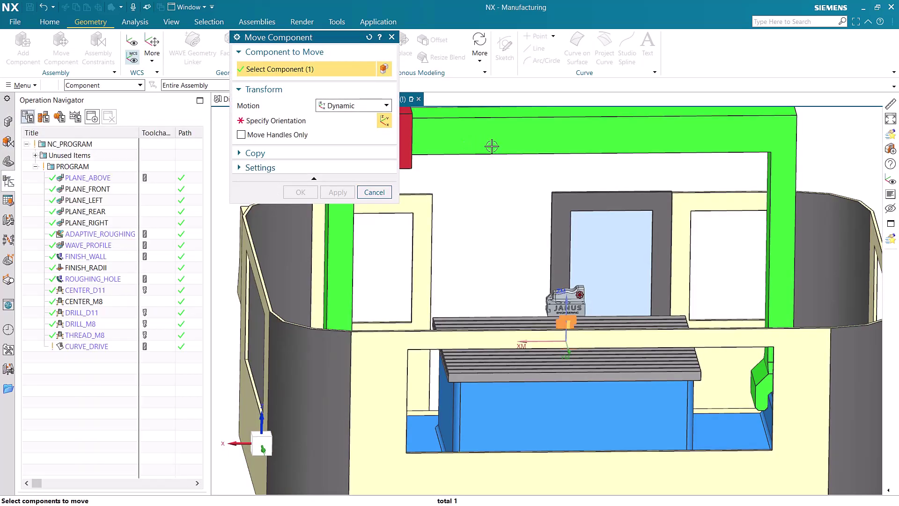
click(303, 122)
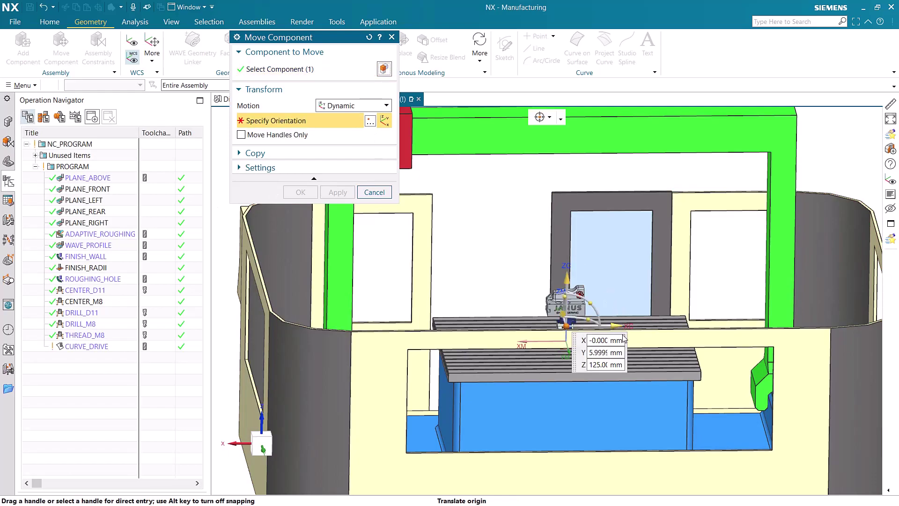
key(F3)
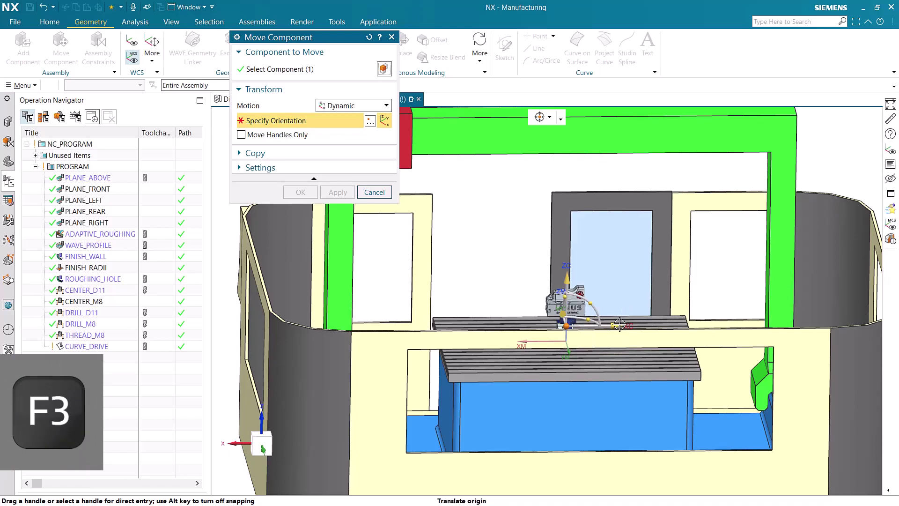
mouse_move(620, 324)
mouse_down()
mouse_move(664, 328)
mouse_move(607, 330)
mouse_move(613, 325)
mouse_up()
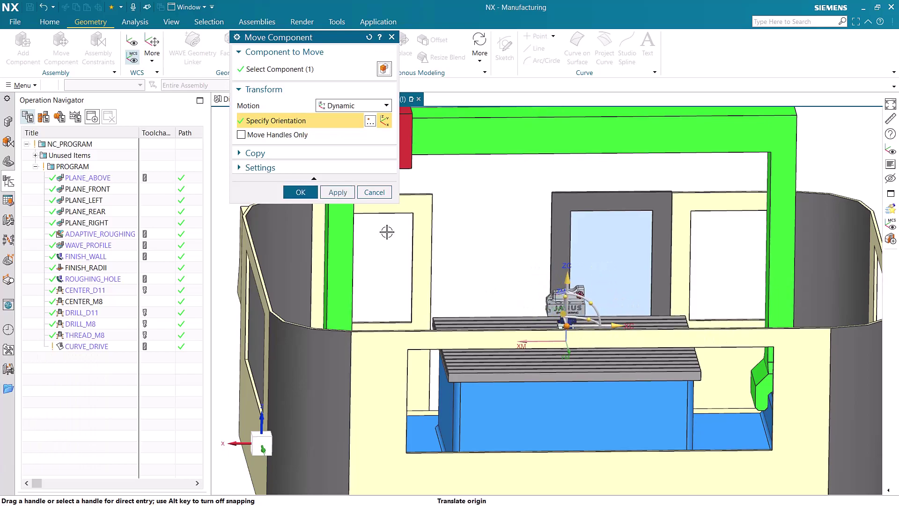
click(377, 194)
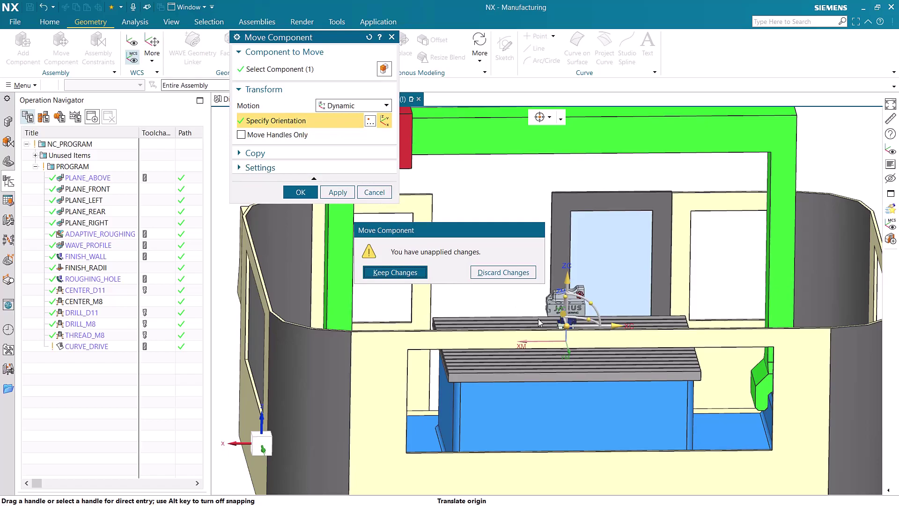
click(504, 272)
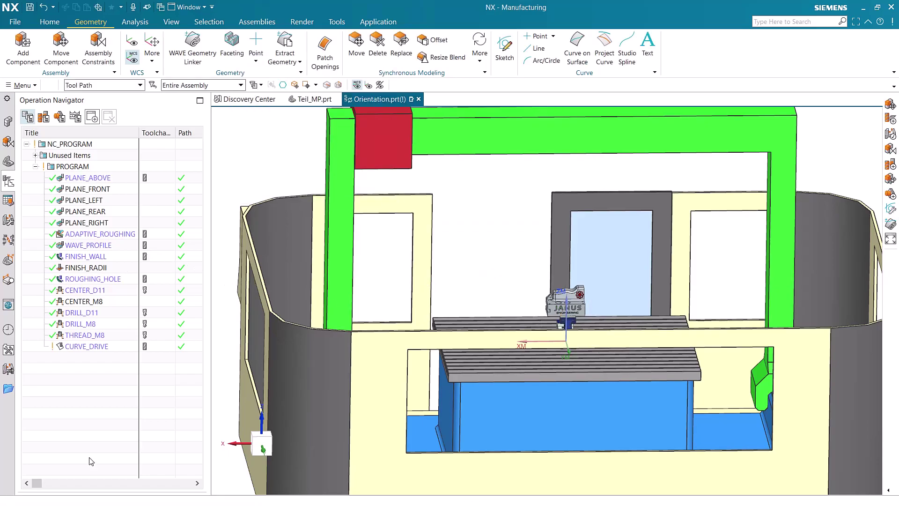
Edit CURVE_DRIVE's Curve/Point drive method and add an empty drive set after Drive Set 29
double_click(83, 347)
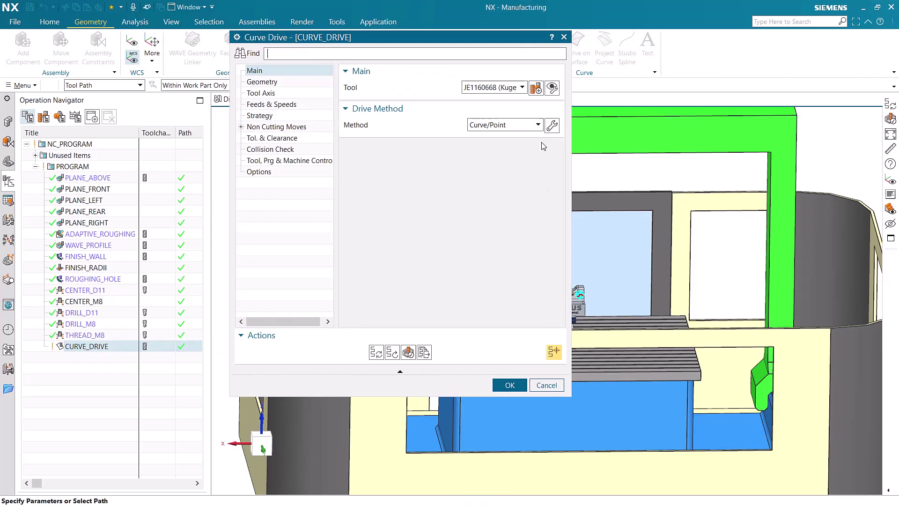
click(552, 127)
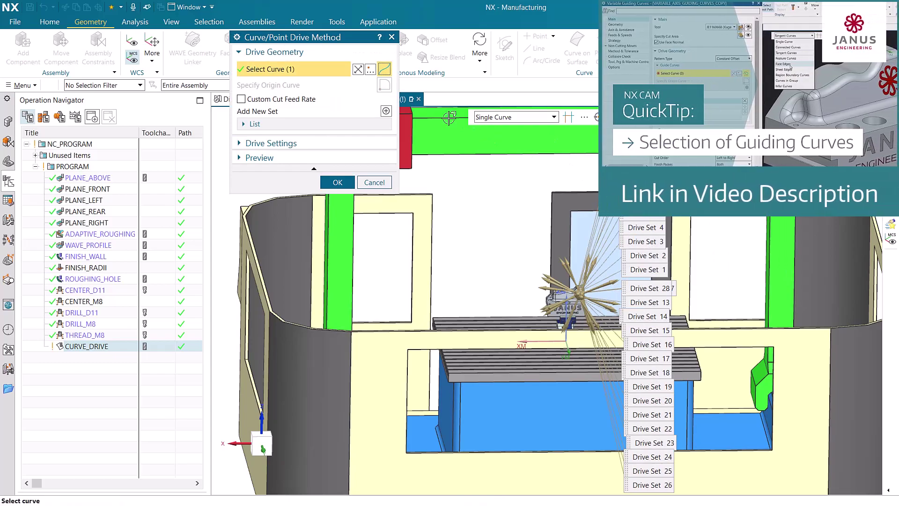
click(303, 124)
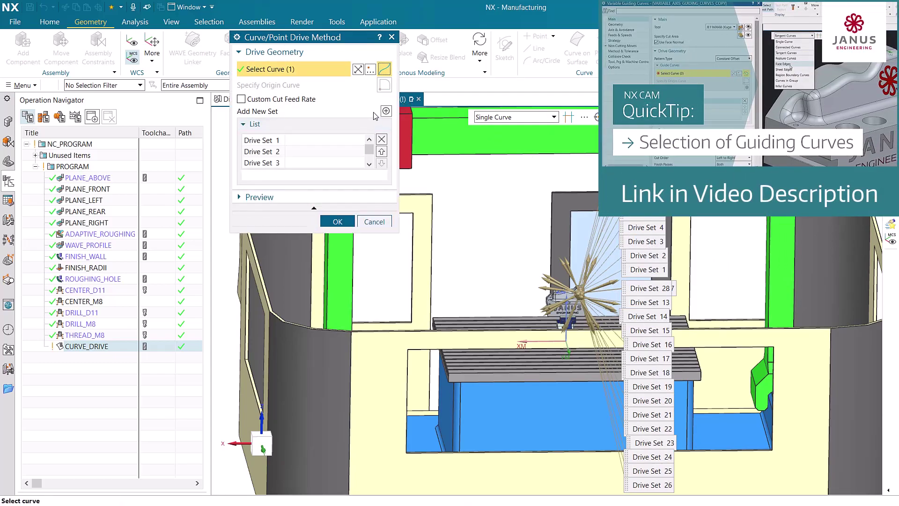
click(386, 111)
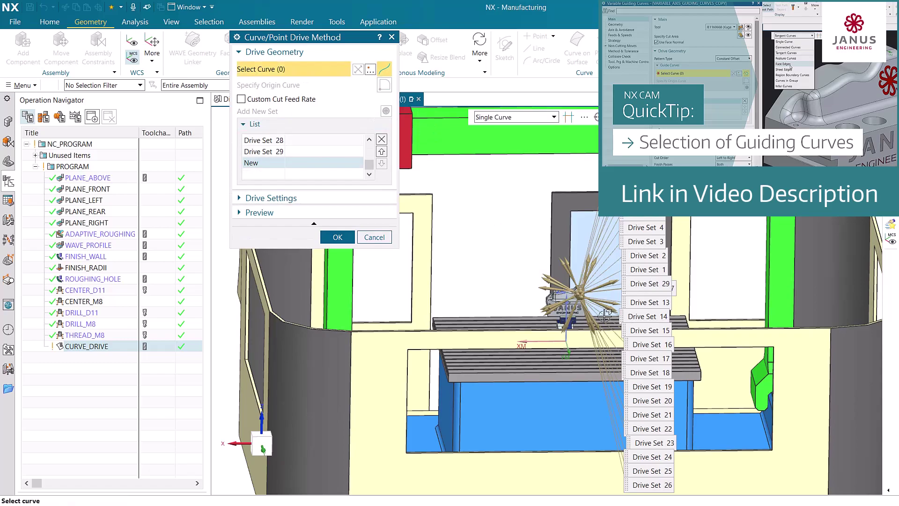
With dialogs hidden via F3, pick two connected fillet edges of unser_teil for Drive Set 30
scroll(578, 264, up, 5)
scroll(577, 265, up, 3)
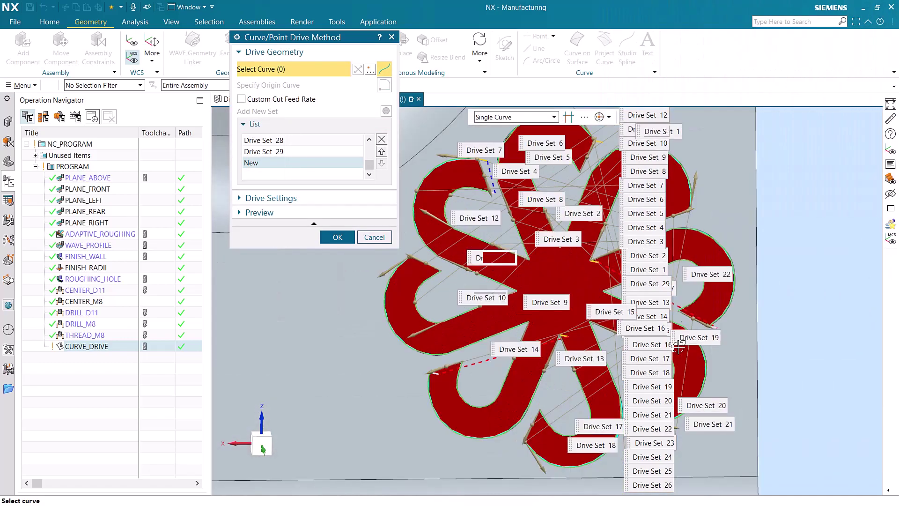
scroll(662, 253, down, 5)
key(F3)
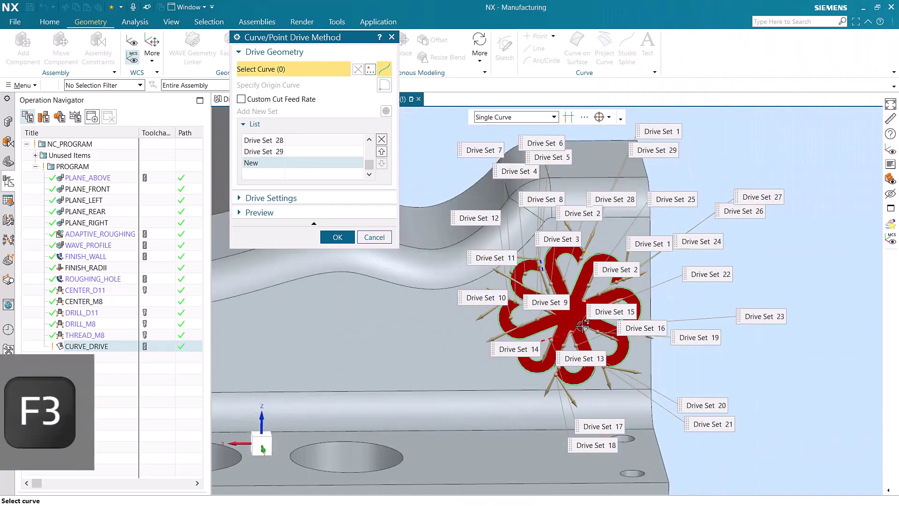
middle_drag(623, 288, 587, 323)
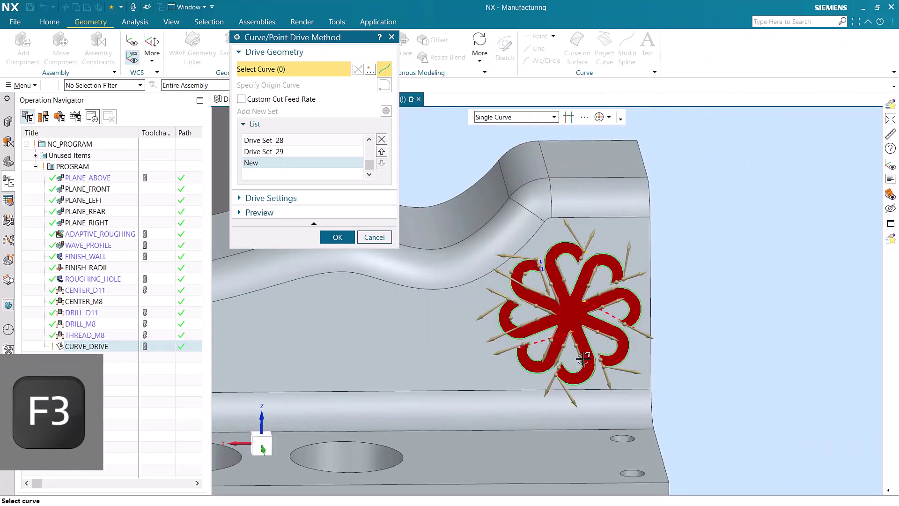
click(544, 230)
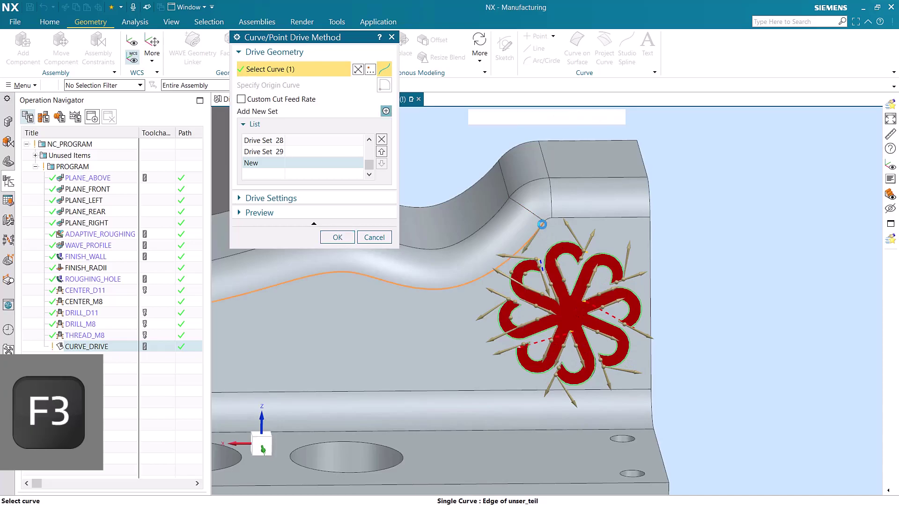
click(546, 220)
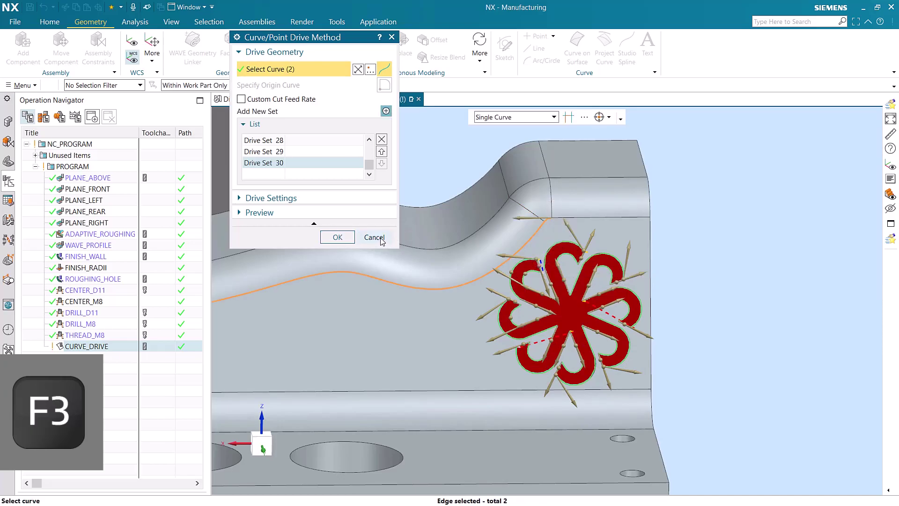
key(F3)
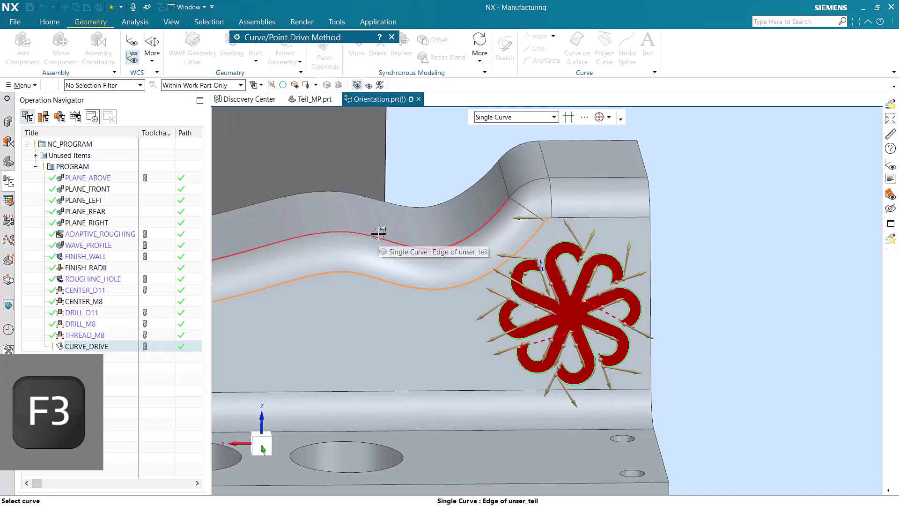
Lower the Curve/Point Drive Method dialog and expand it to show Drive Sets 27 to 30
drag(341, 39, 354, 146)
key(F3)
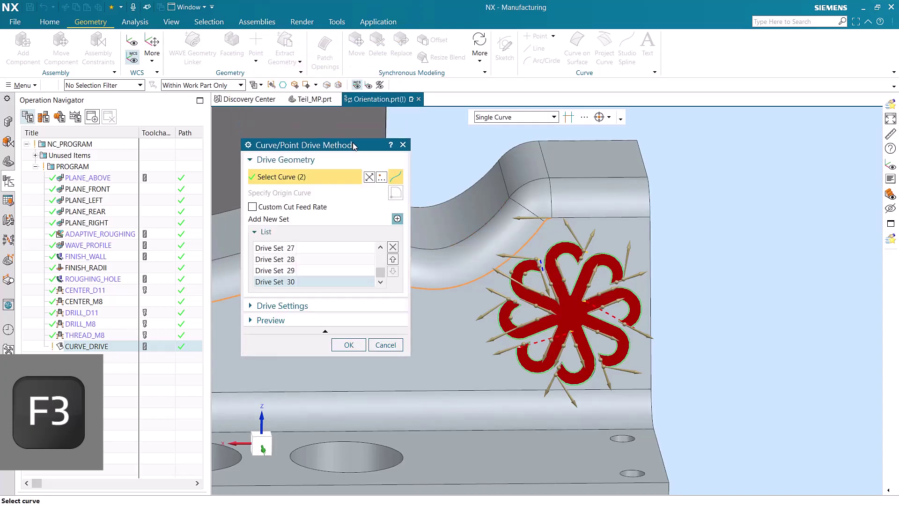